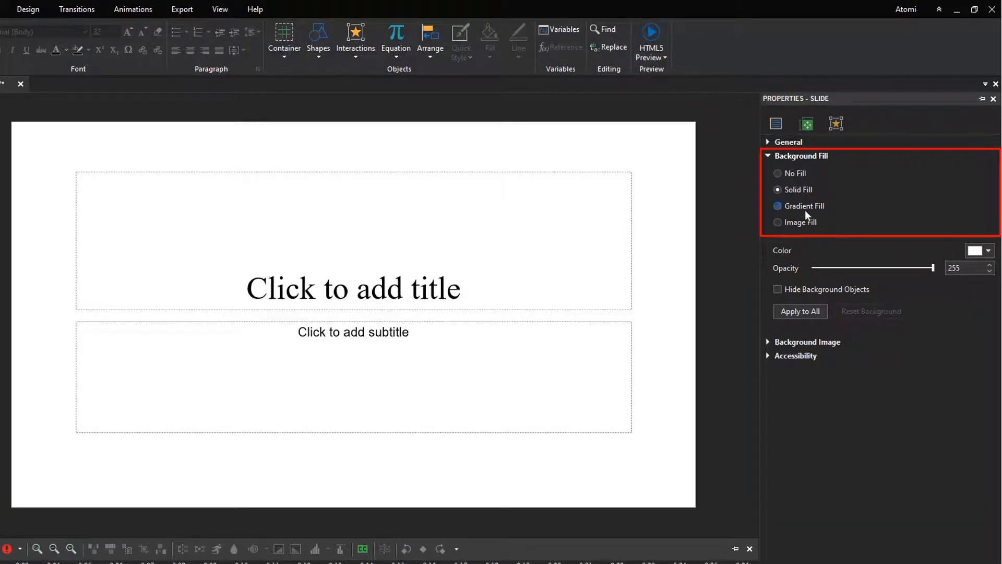
Step: Set slide 1's background to an image fill using the Hoan Kiem lake.jpg photo
click(811, 222)
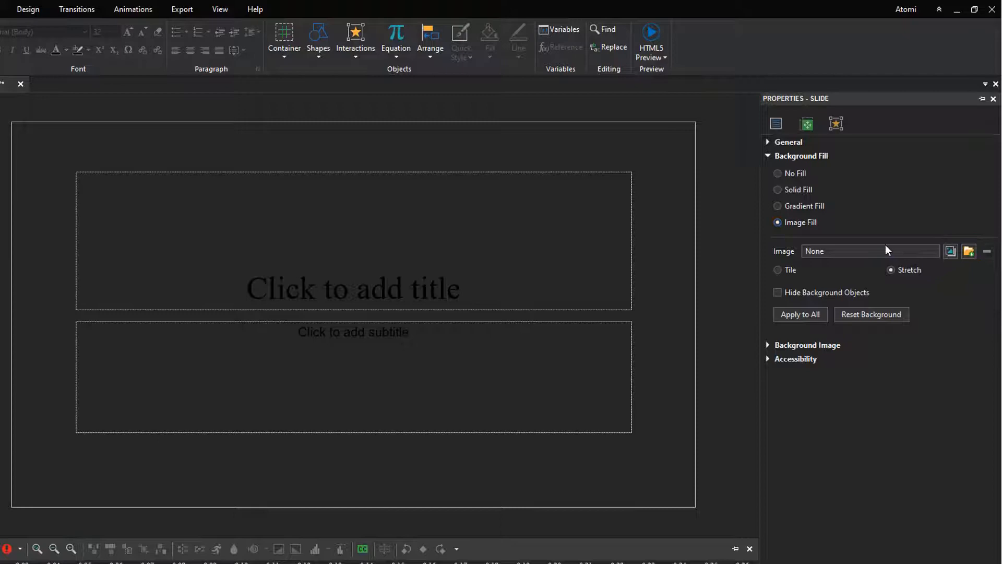
click(969, 251)
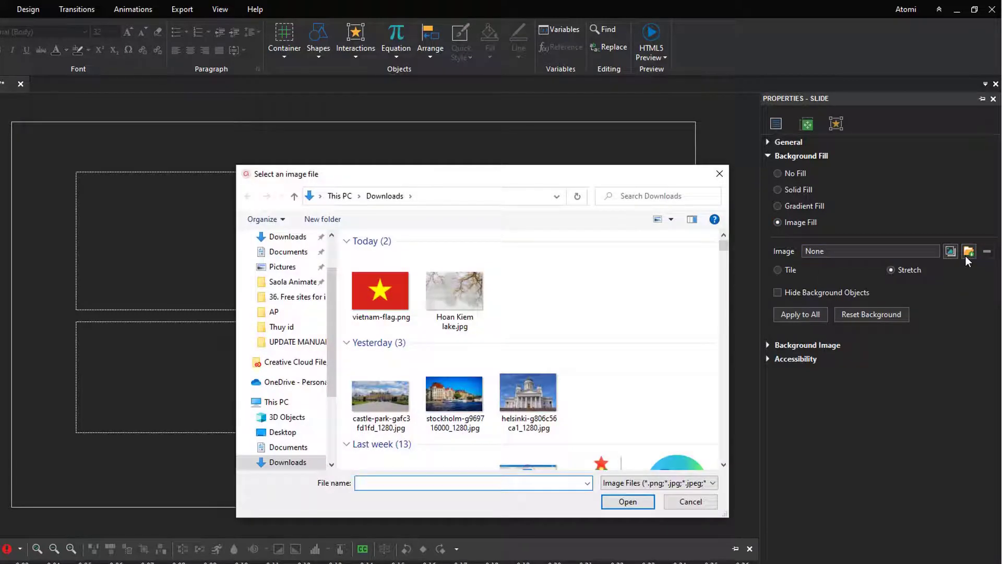
click(455, 298)
click(628, 502)
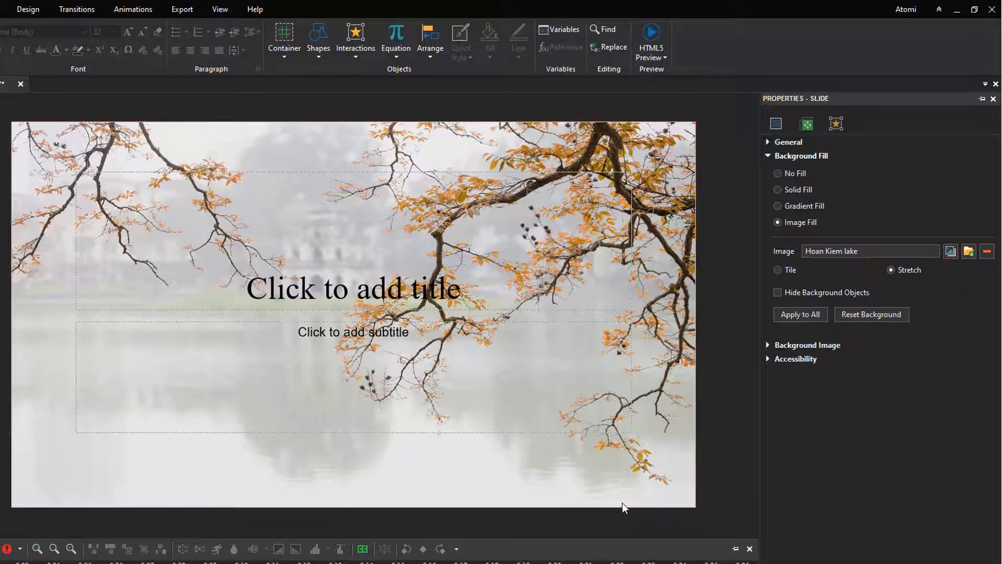
click(778, 270)
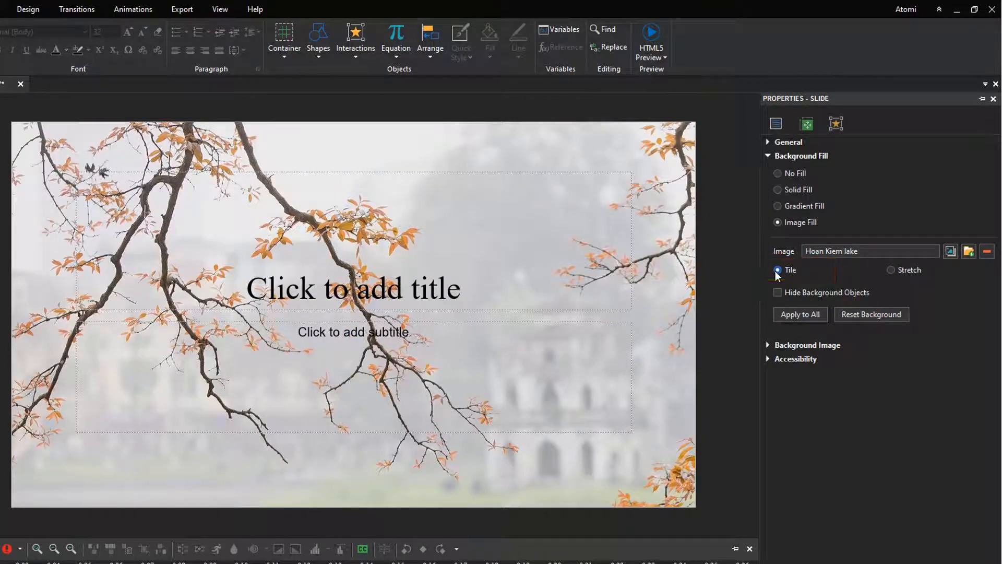
click(892, 271)
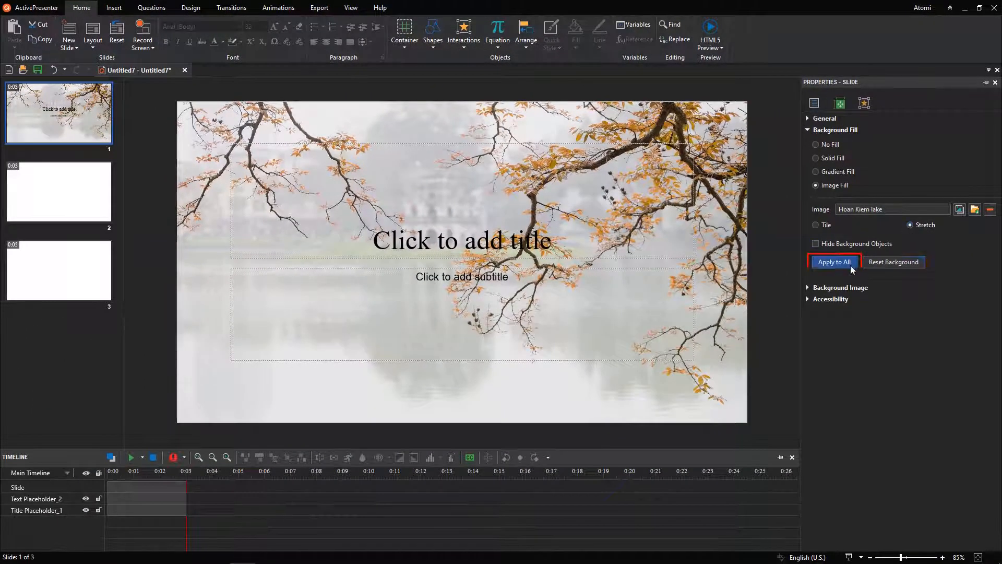
Step: Apply the lake photo background to every slide in the project
click(835, 261)
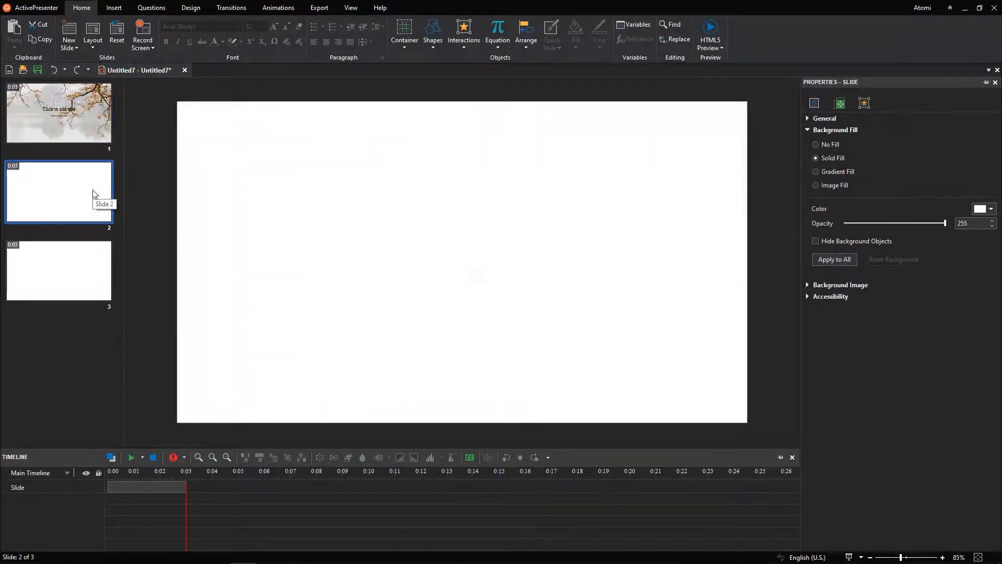
Step: Draw a wave shape near the top left of slide 2
click(153, 14)
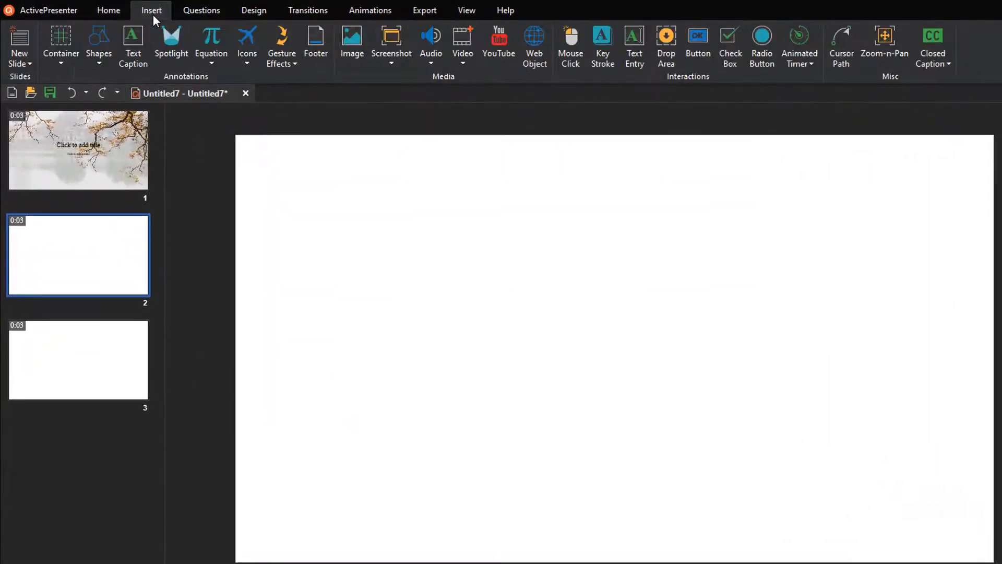
click(105, 62)
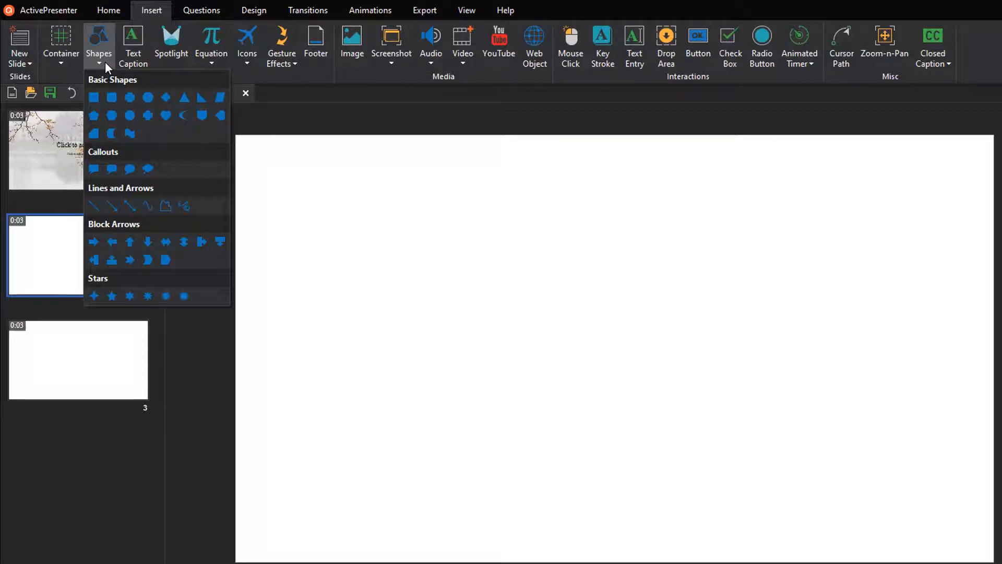
click(129, 134)
drag(300, 209, 428, 288)
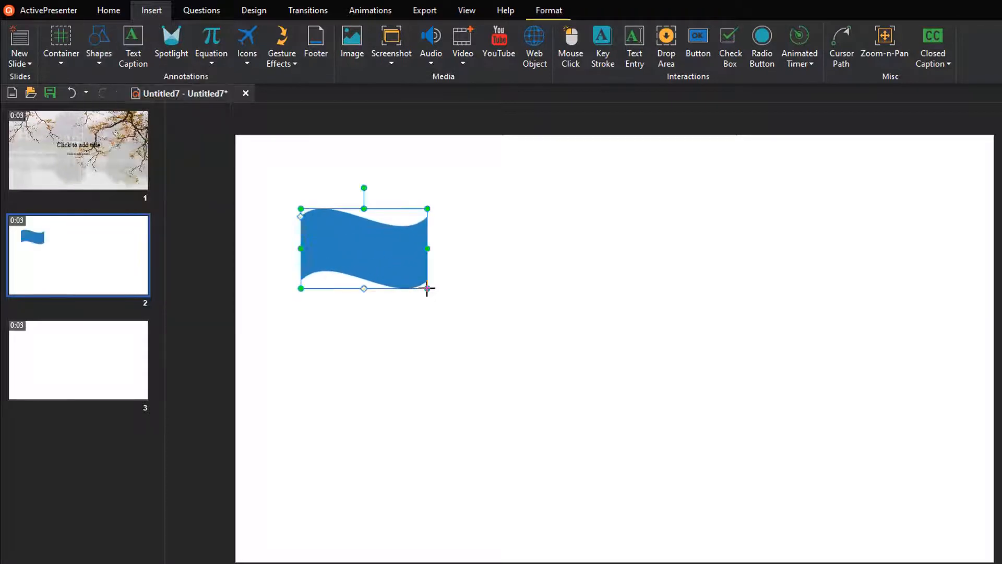
Step: Draw a heart shape and move it toward the middle of the slide
click(99, 62)
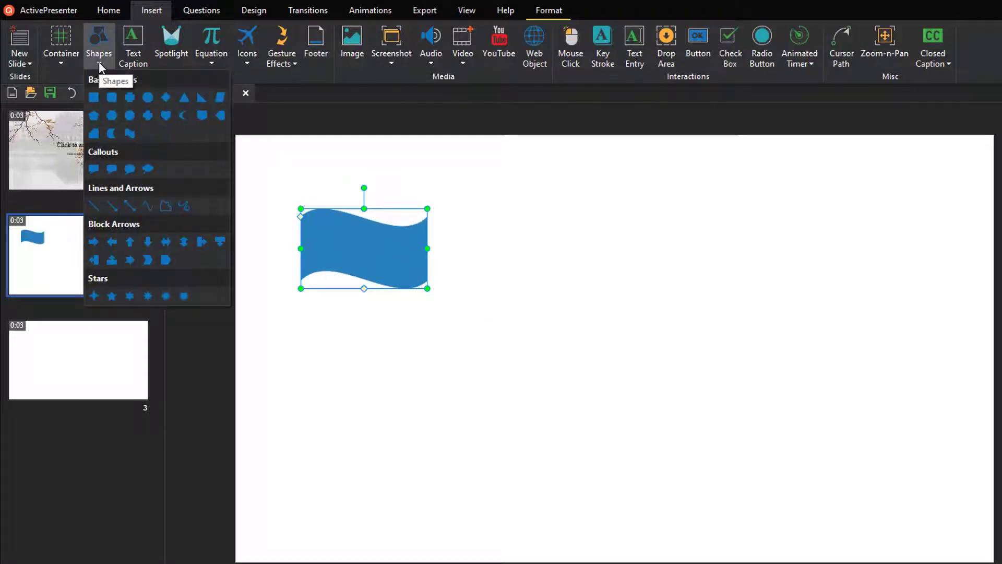
click(167, 119)
mouse_move(578, 212)
mouse_down()
mouse_move(692, 292)
mouse_move(709, 319)
mouse_up()
drag(634, 251, 615, 337)
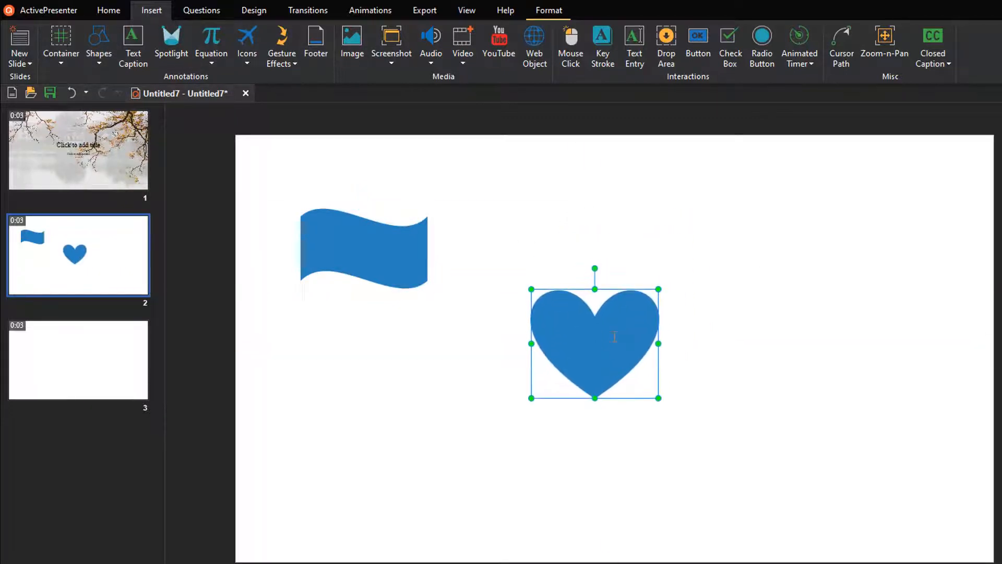
Step: Draw a rectangle at the slide's lower right
click(104, 62)
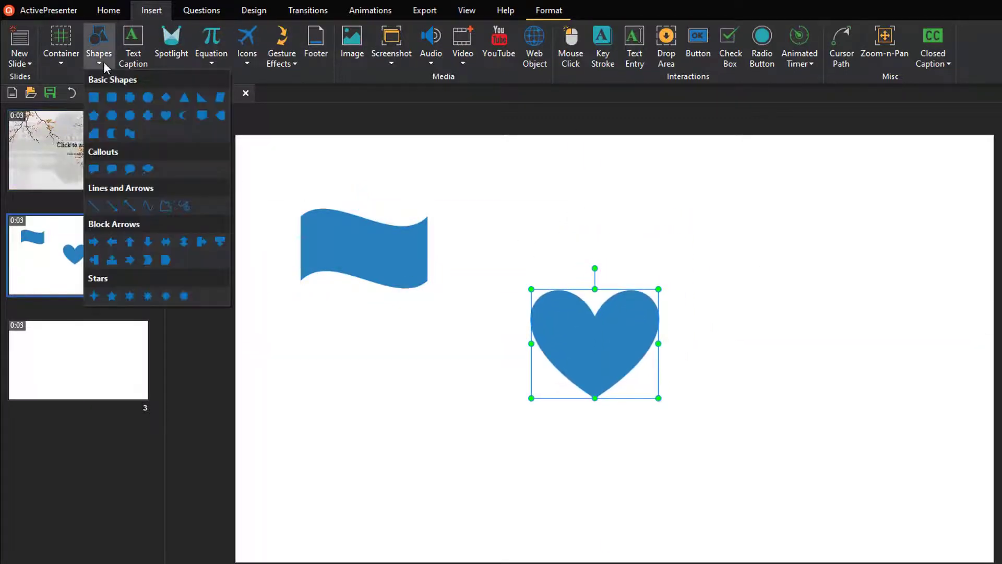
click(109, 99)
mouse_move(766, 384)
mouse_down()
mouse_move(823, 428)
mouse_move(939, 486)
mouse_up()
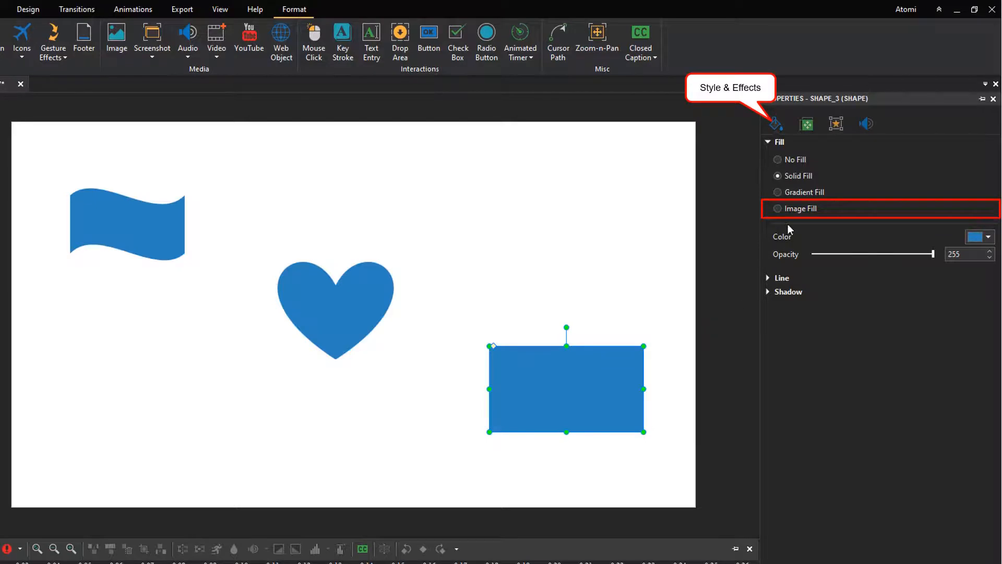
Step: Fill the rectangle with the vietnam-flag image from the project library
click(798, 209)
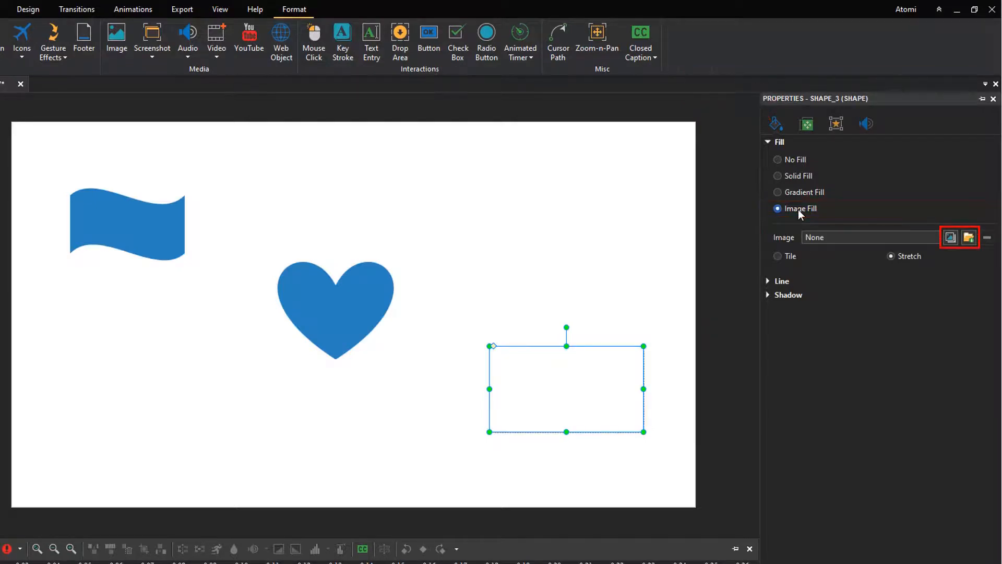
click(951, 238)
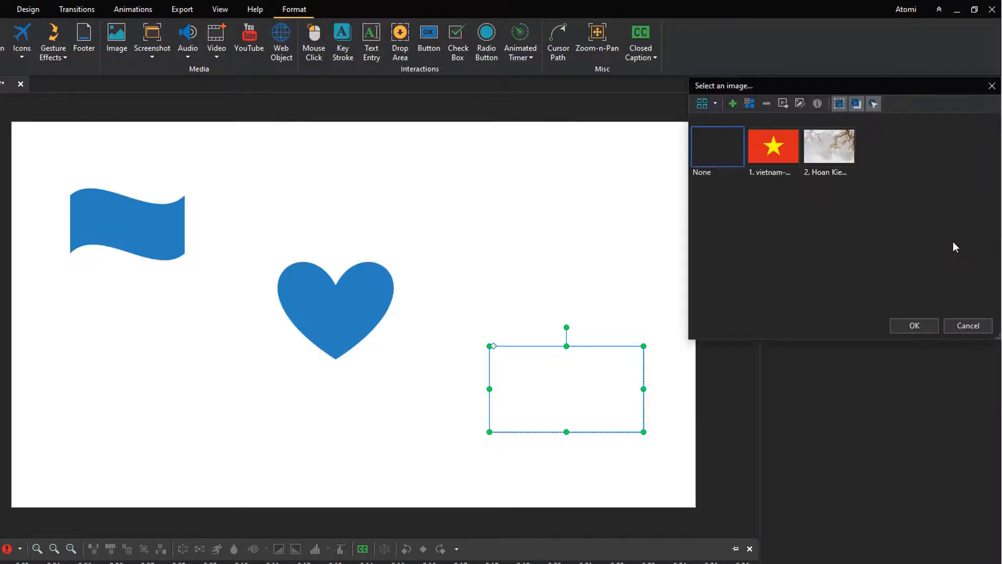
click(774, 147)
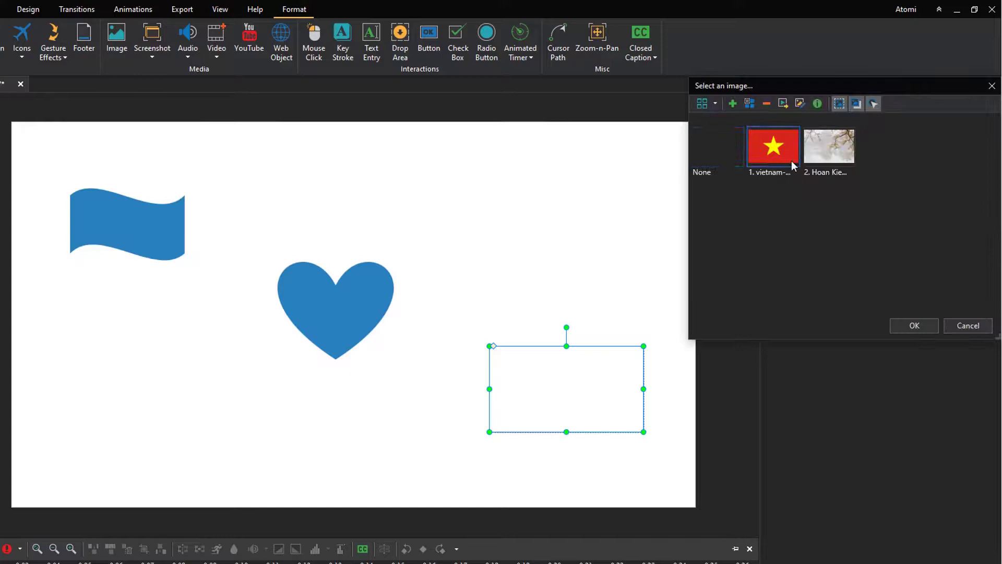
click(909, 326)
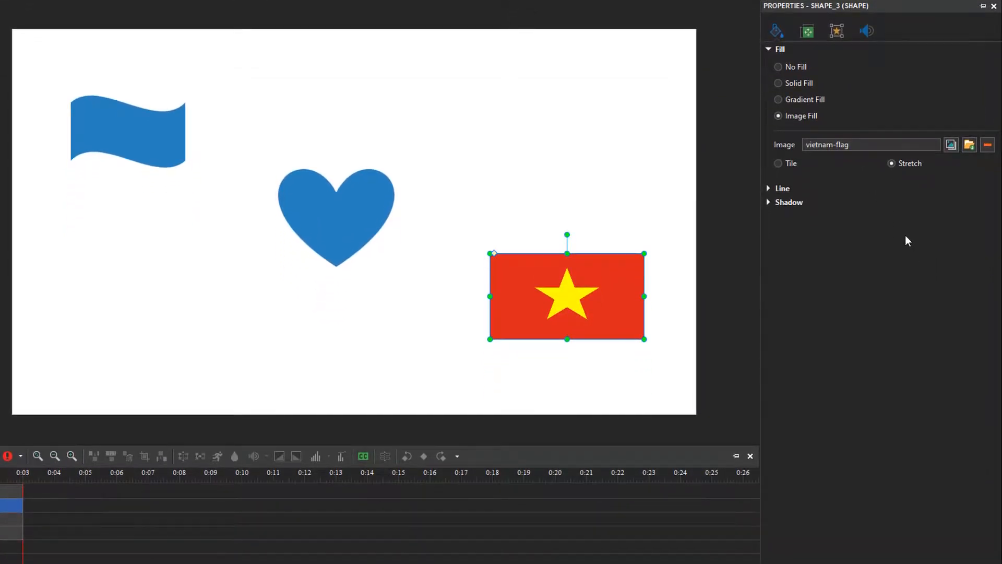
Step: Copy the rectangle's flag fill style to all shape objects, giving the wave and heart the flag
right_click(609, 273)
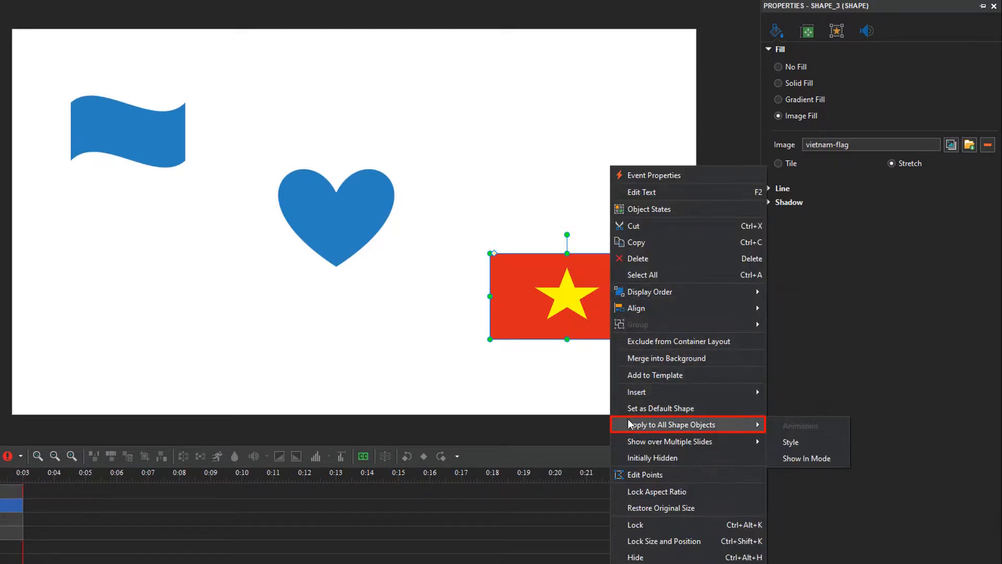
mouse_move(672, 425)
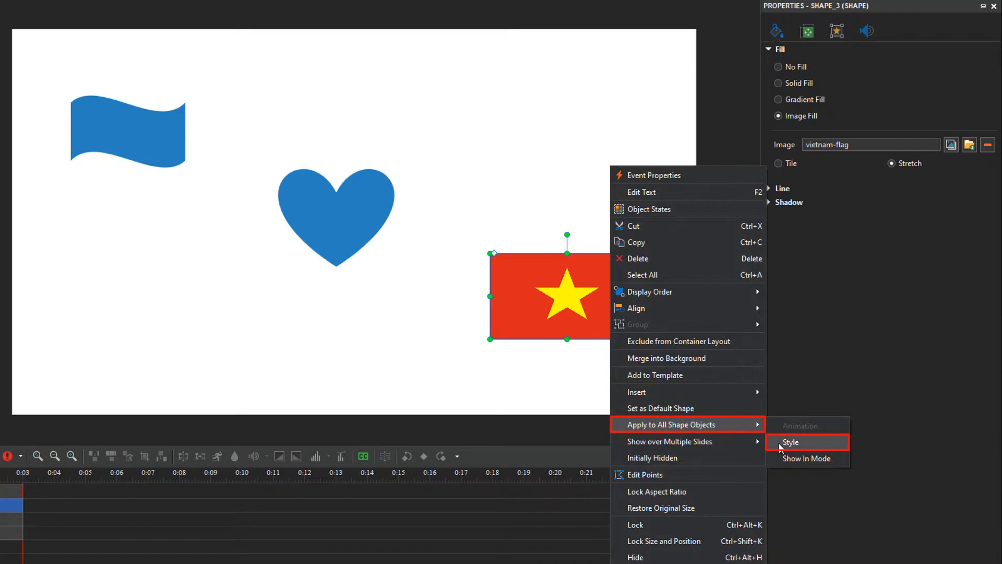
click(781, 447)
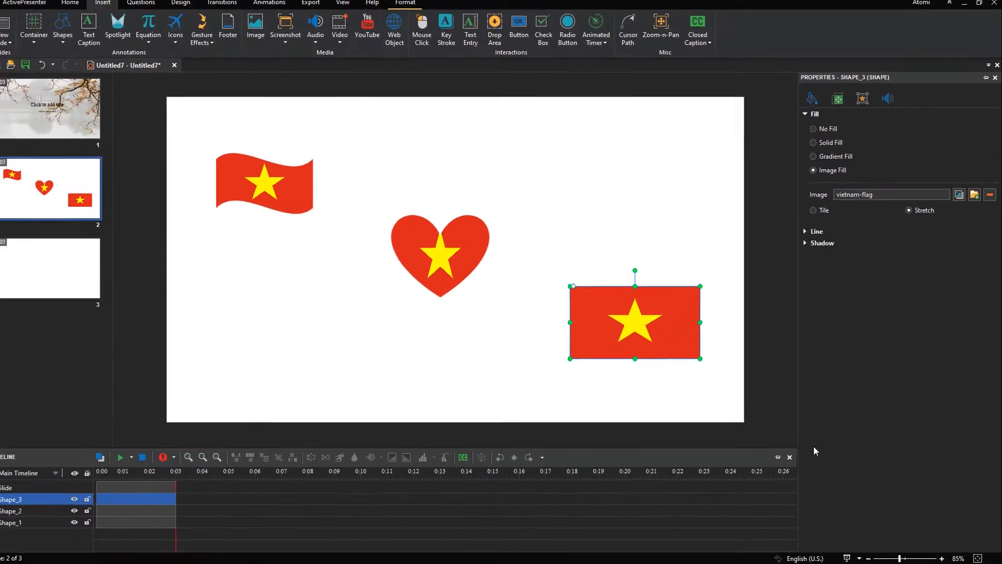